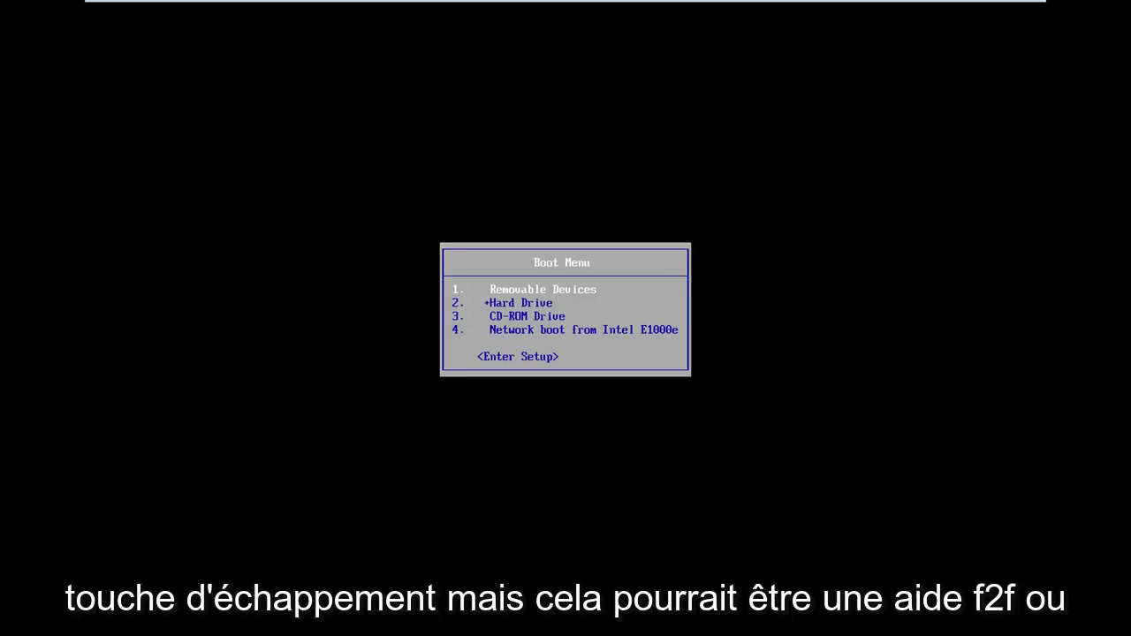
Pick CD-ROM Drive in the VMware Boot Menu and boot from it
key(Down)
key(Down)
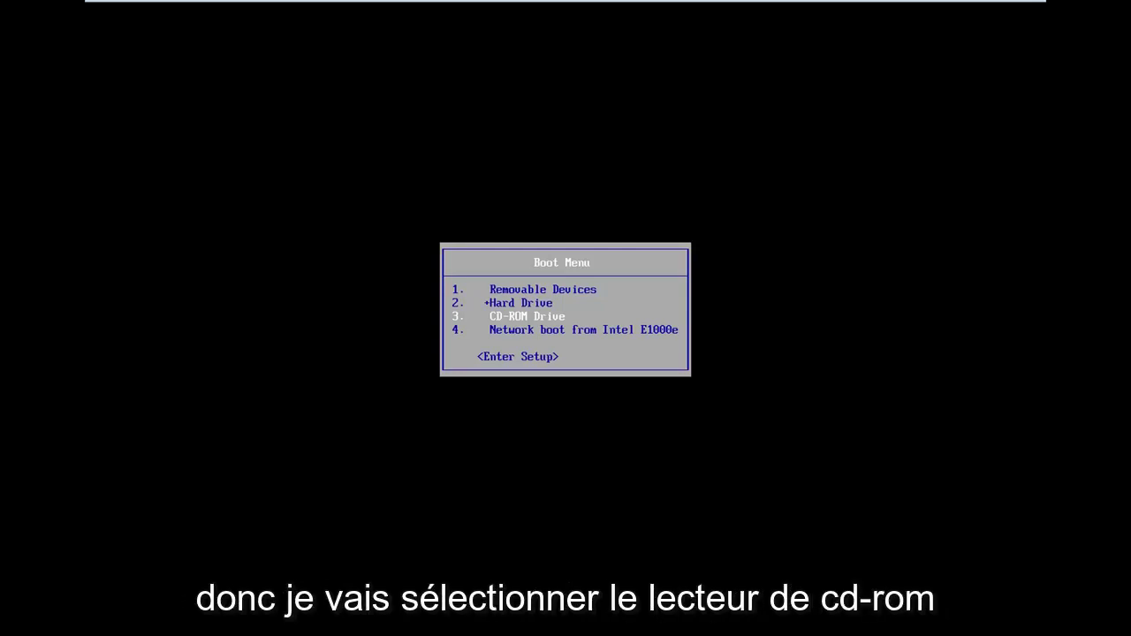
key(Return)
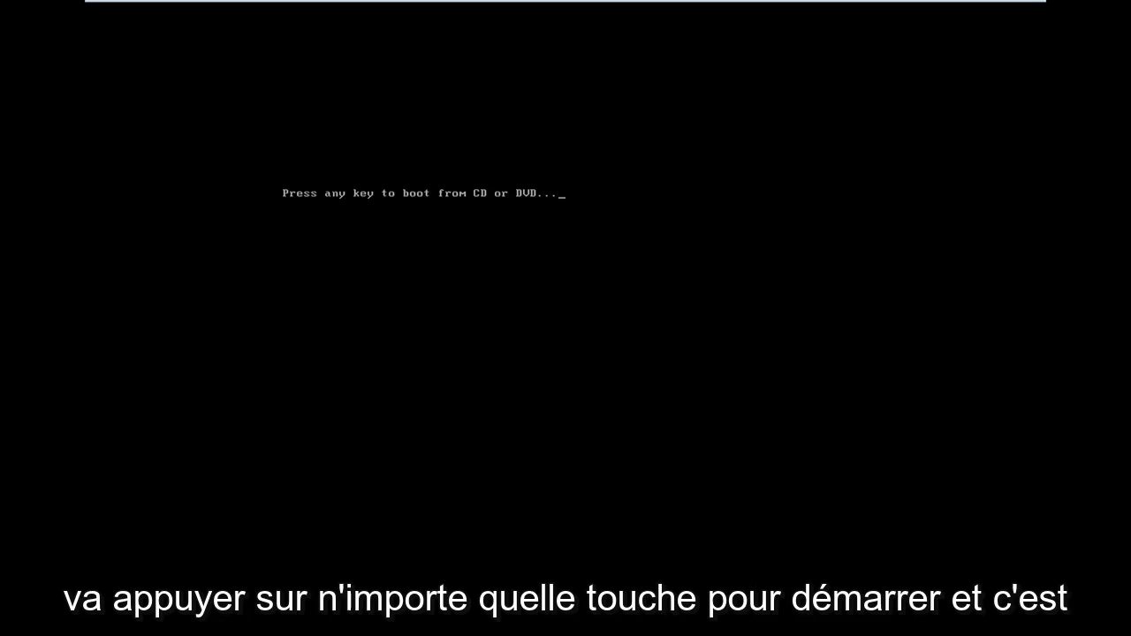
Boot from the install DVD and keep English (United States) with the US keyboard
key(Return)
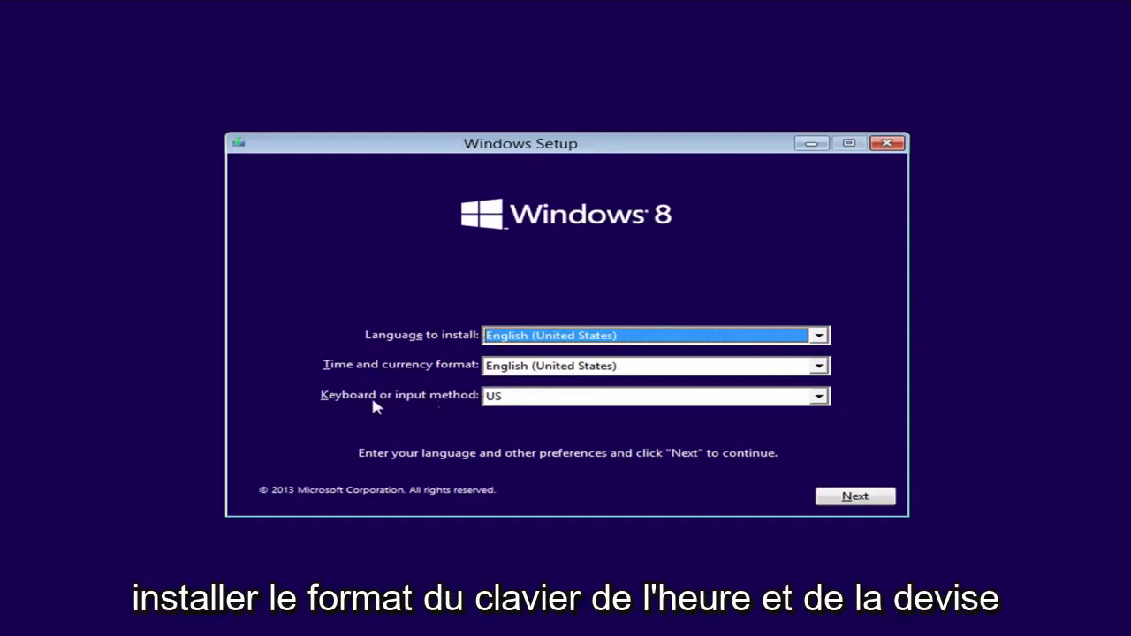
click(869, 502)
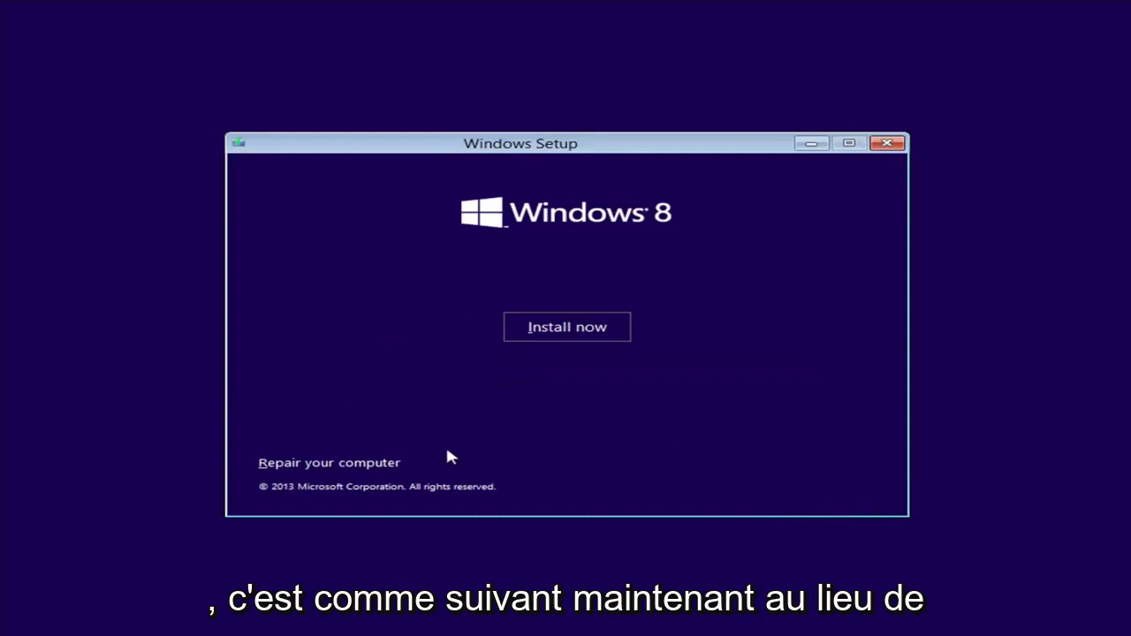
Choose Repair your computer, then go to the Troubleshoot menu
click(301, 471)
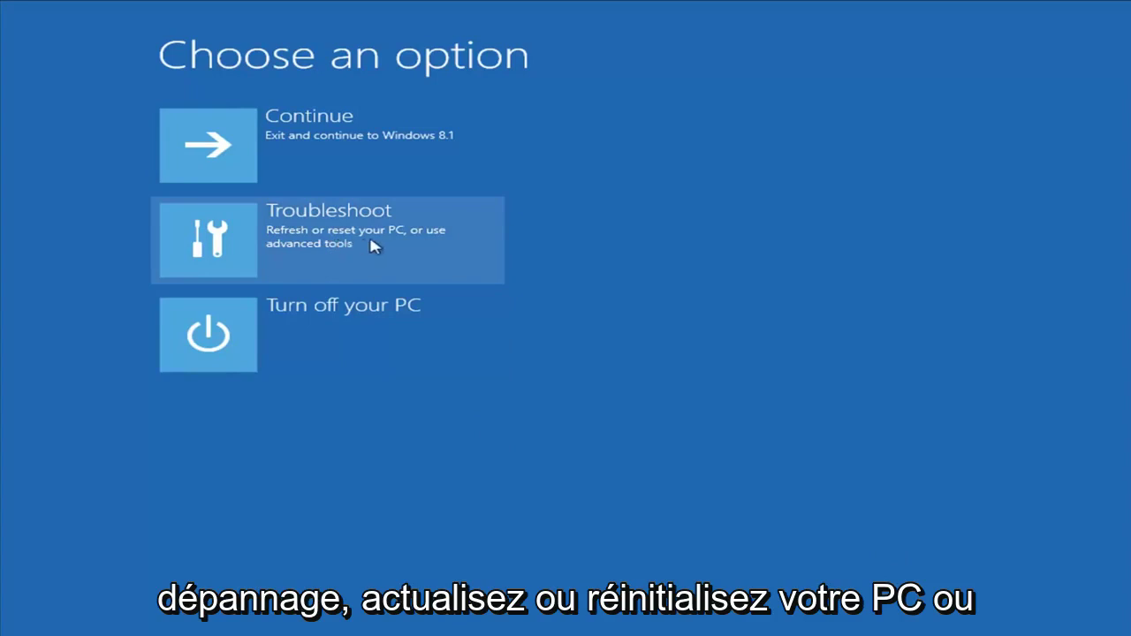
click(373, 251)
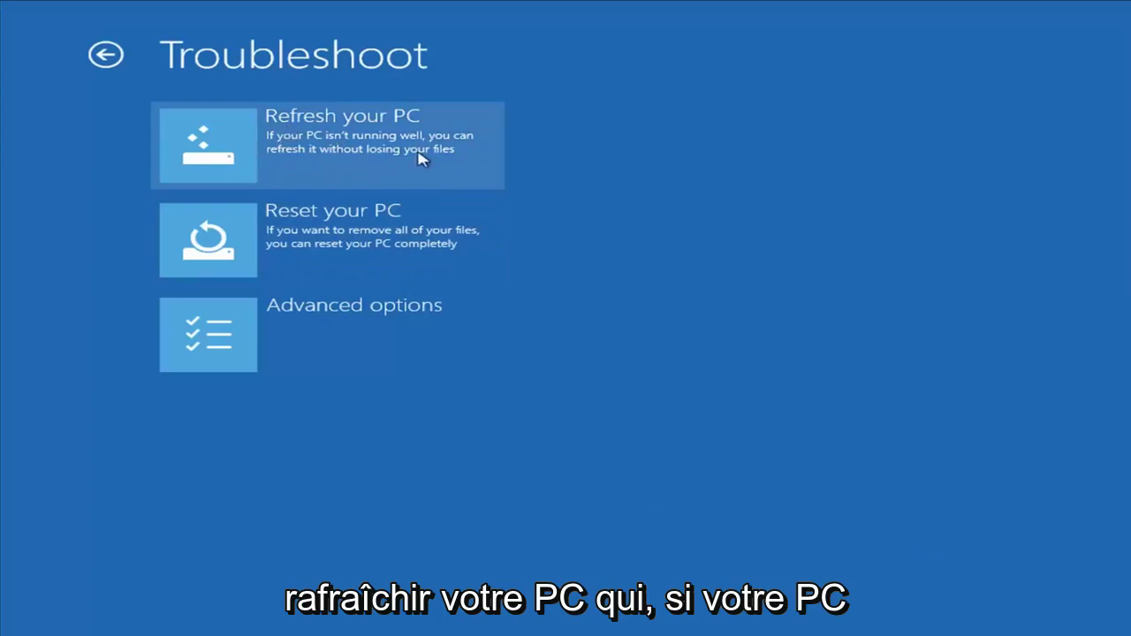
Open Refresh your PC for Windows 8.1, review its summary, and cancel it
click(346, 160)
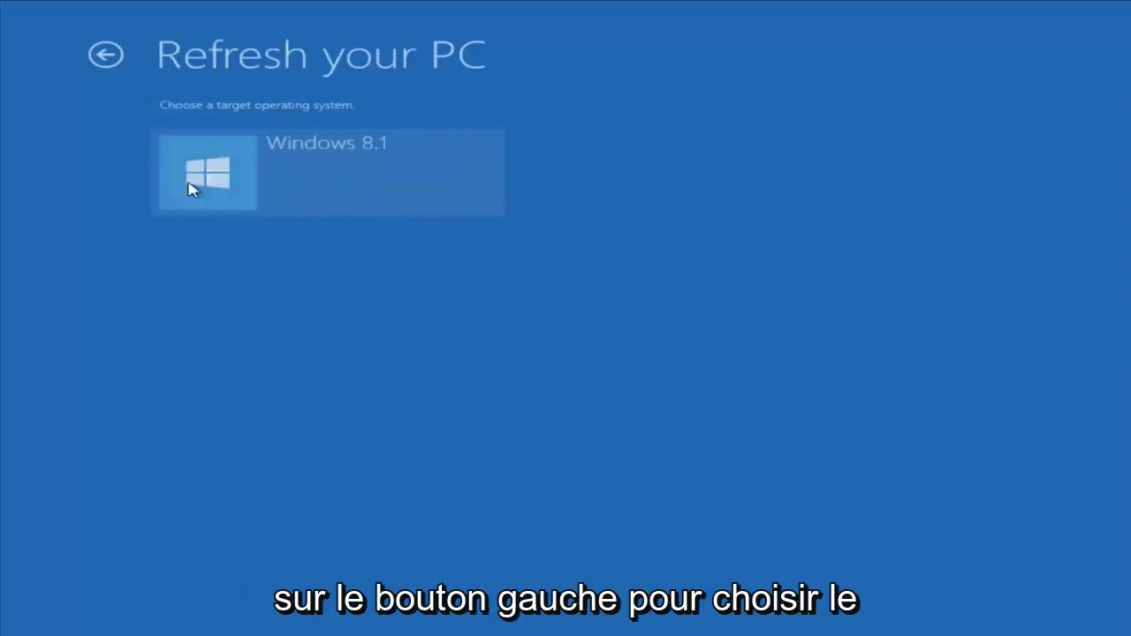
click(234, 208)
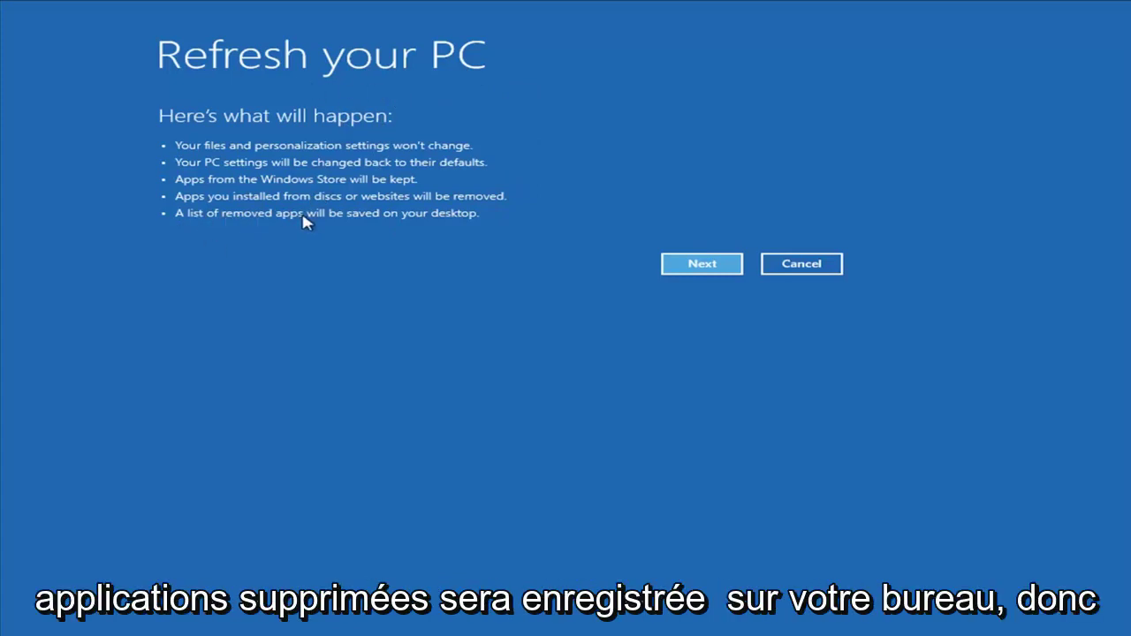
click(800, 267)
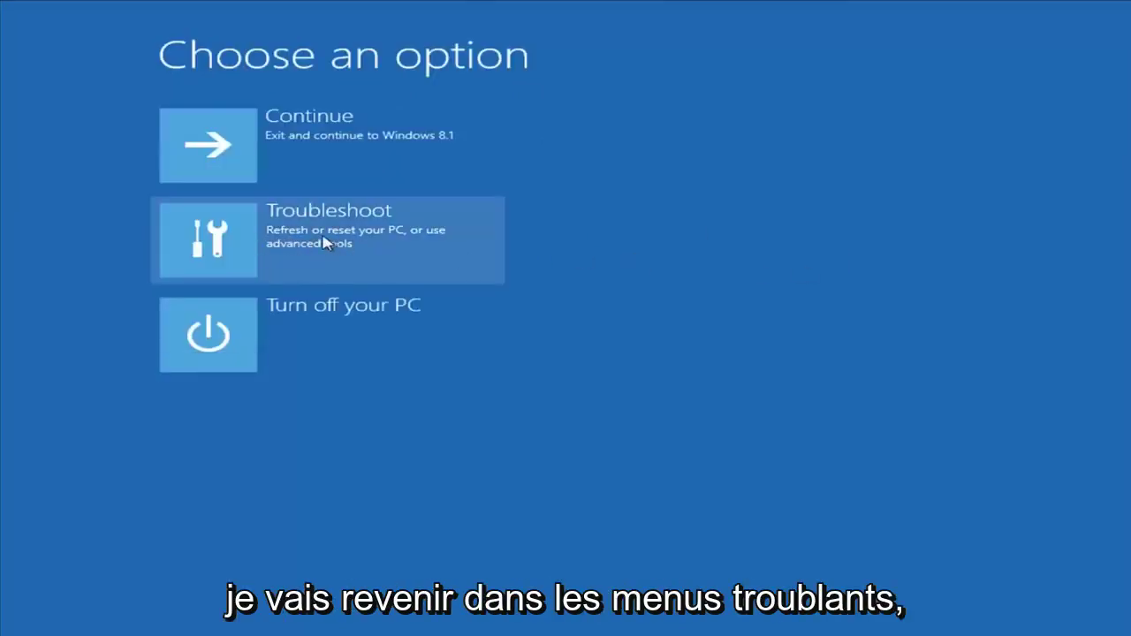
Go through Troubleshoot and Advanced options to launch System Restore
click(327, 240)
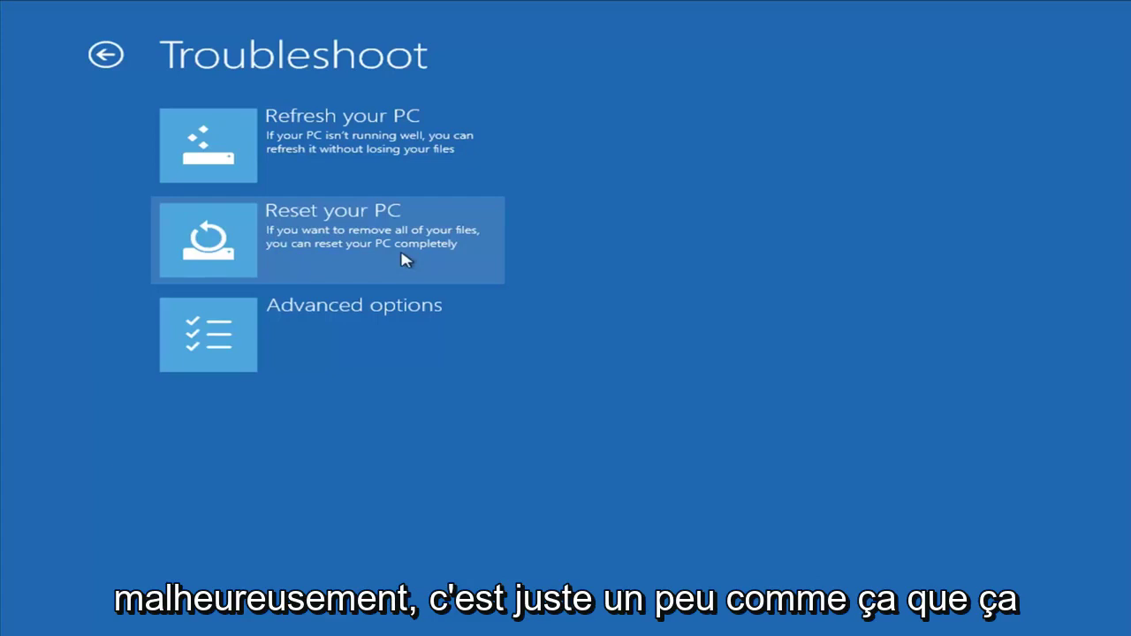
click(291, 342)
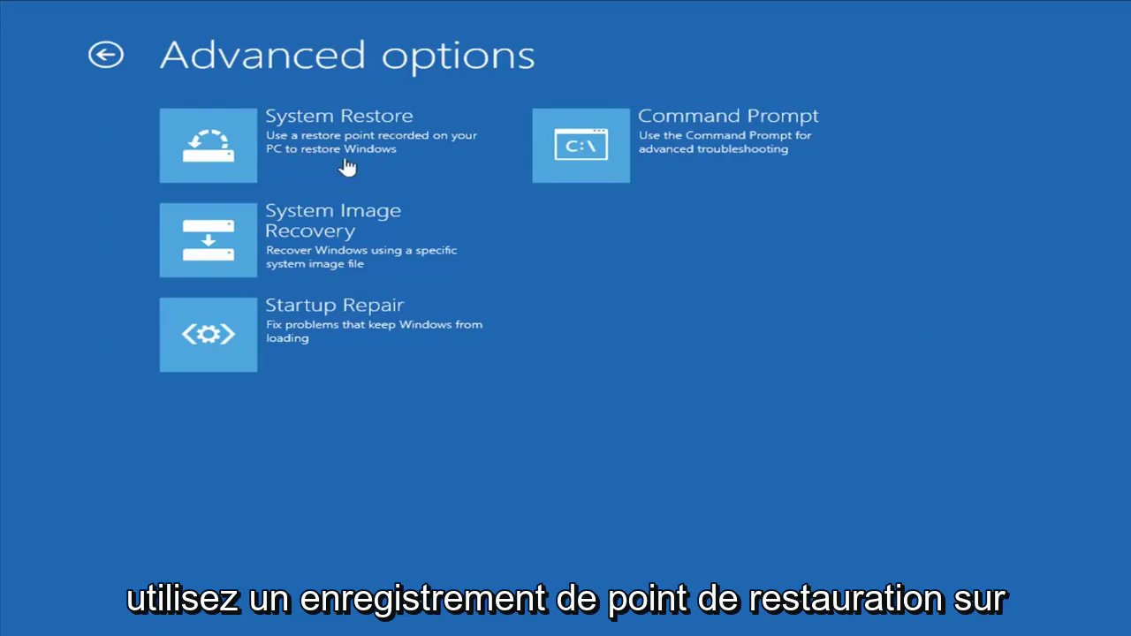
click(296, 159)
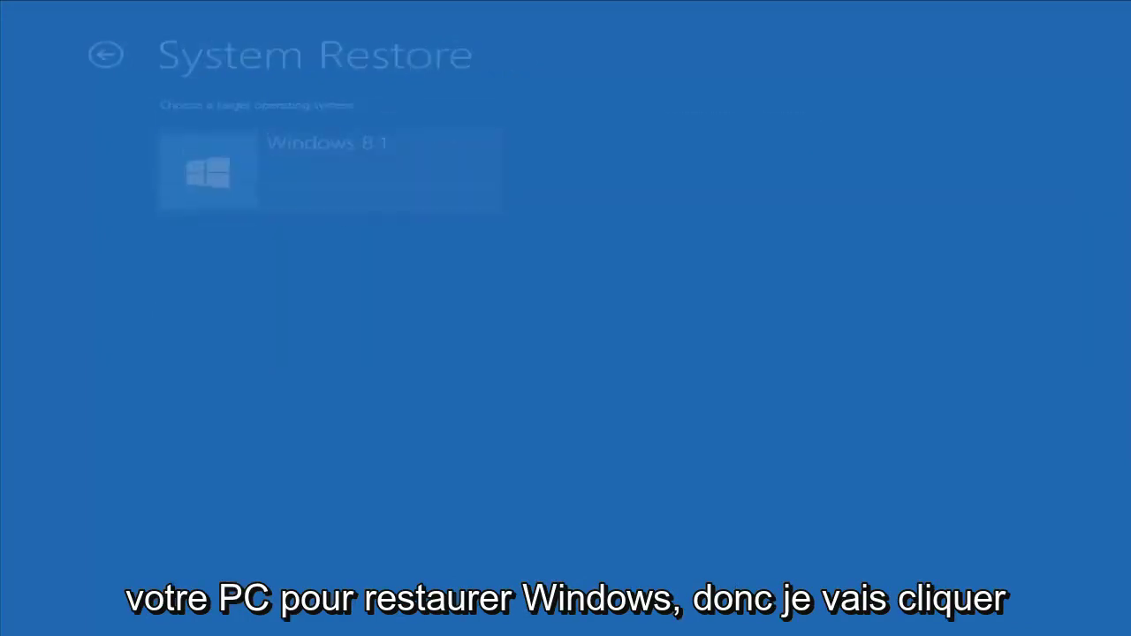
Select Windows 8.1, view the 9/10/2018 Installed VMware Tools restore point, then cancel System Restore
click(265, 182)
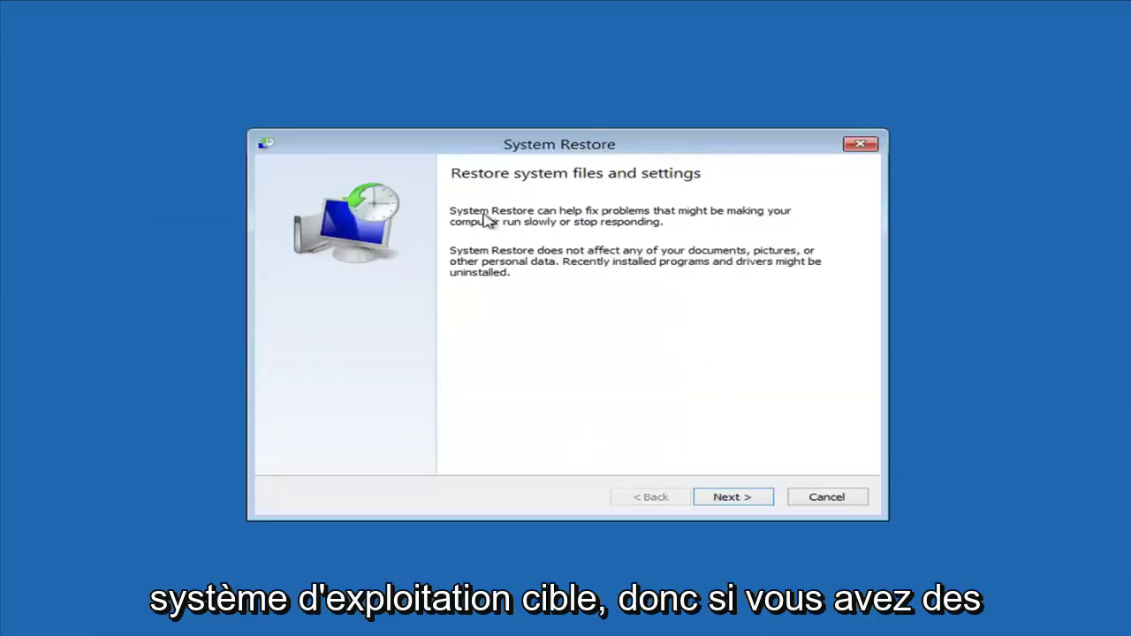
click(725, 499)
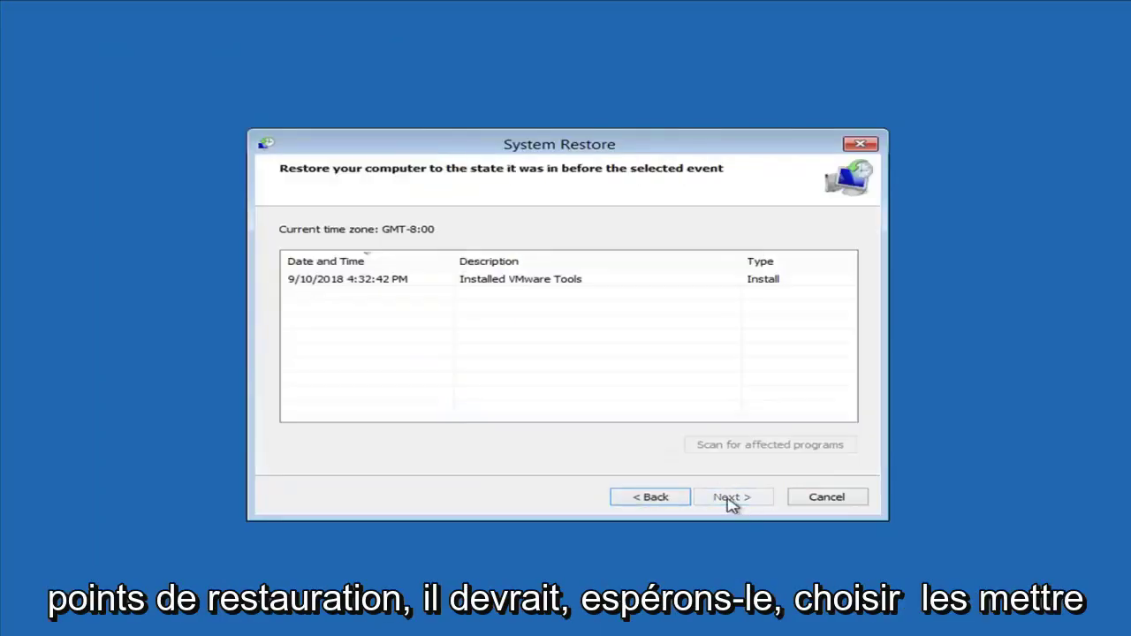
click(324, 283)
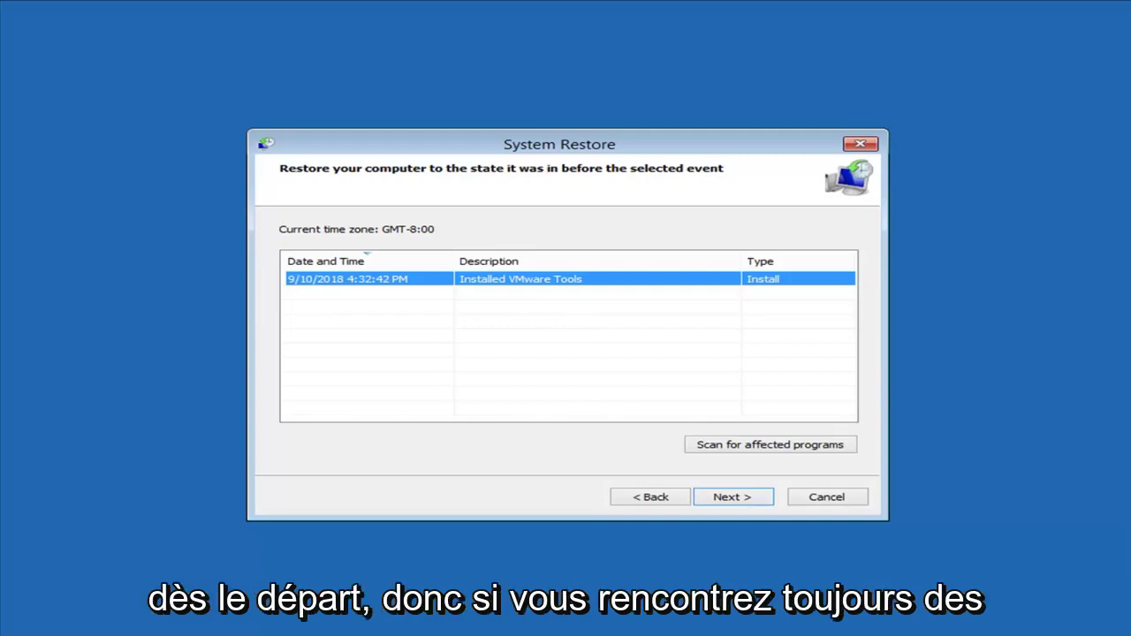
click(846, 497)
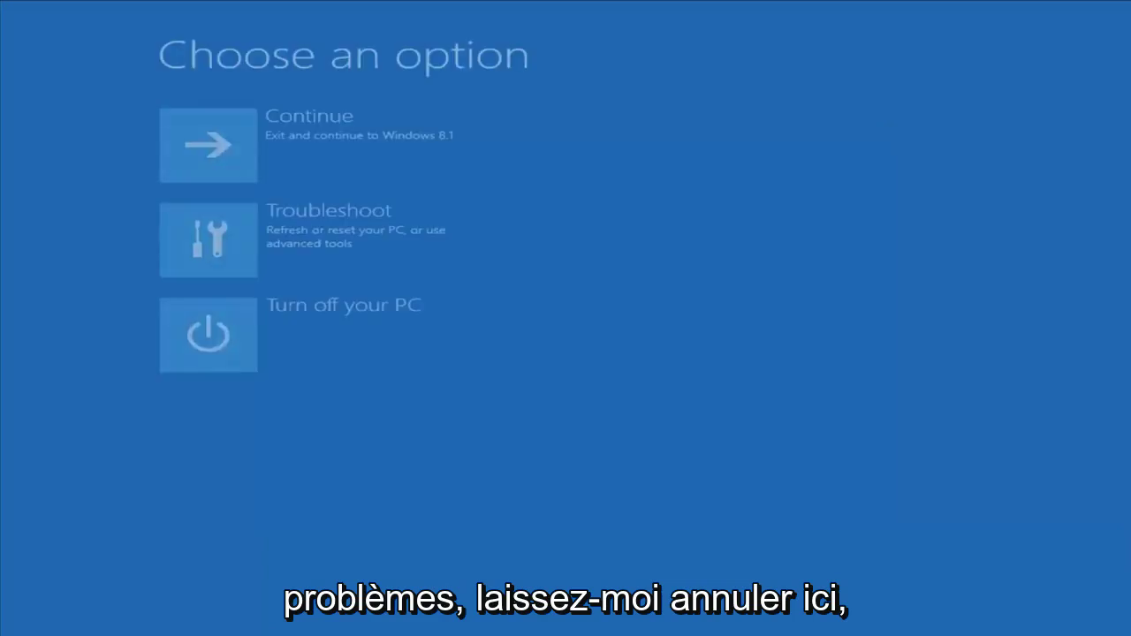
Run System Image Recovery for Windows 8.1, dismiss the no-image warning, and cancel the wizard
click(321, 215)
click(285, 347)
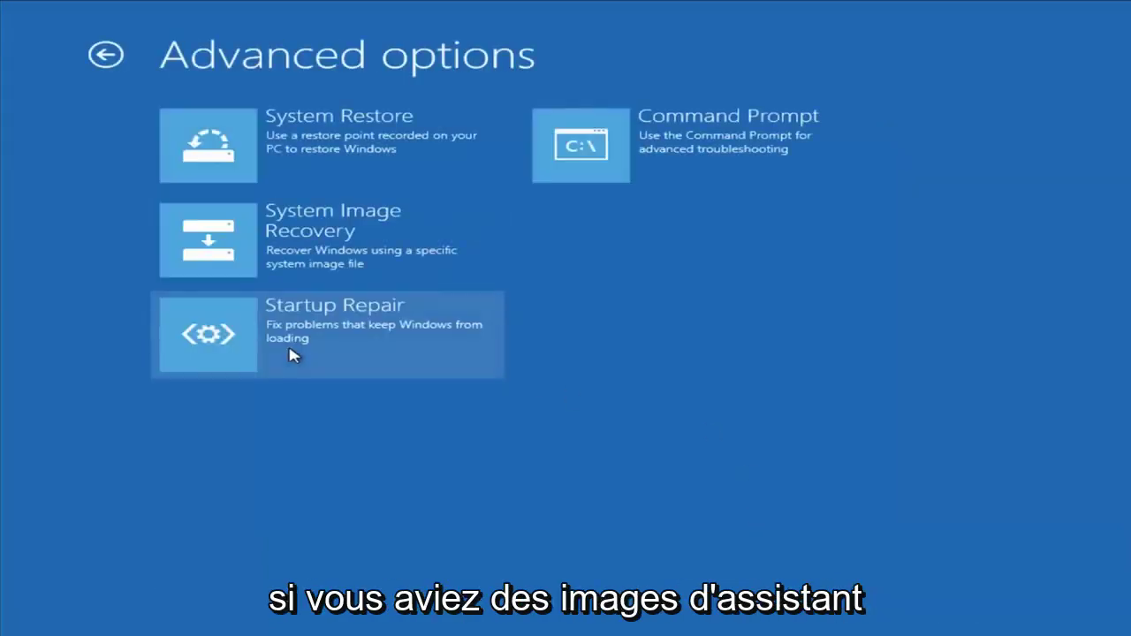
click(366, 245)
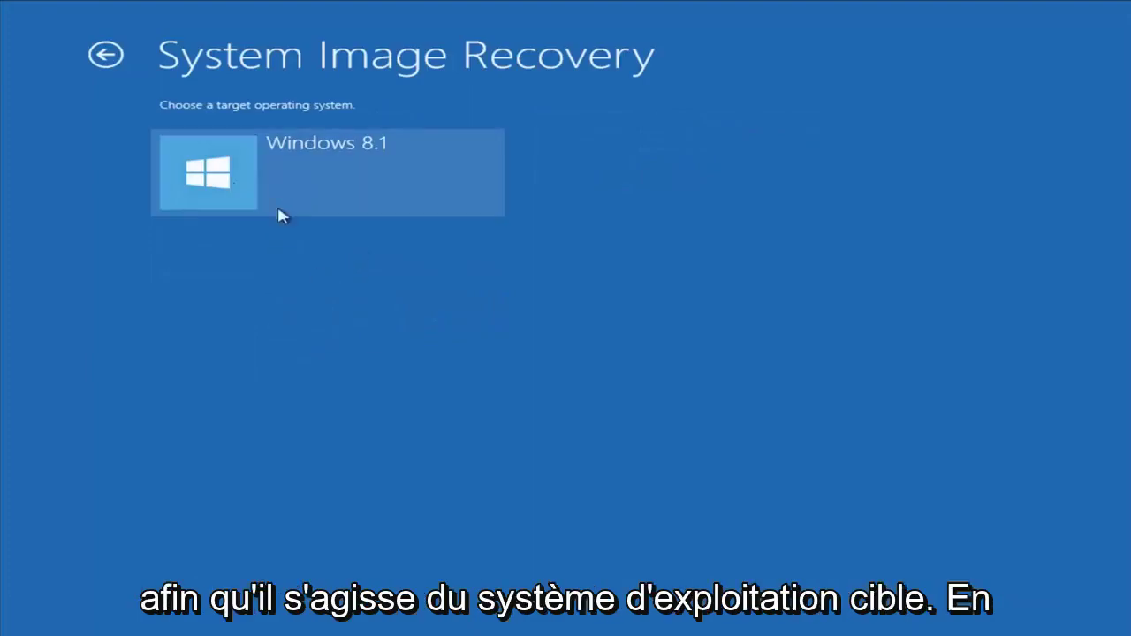
click(287, 210)
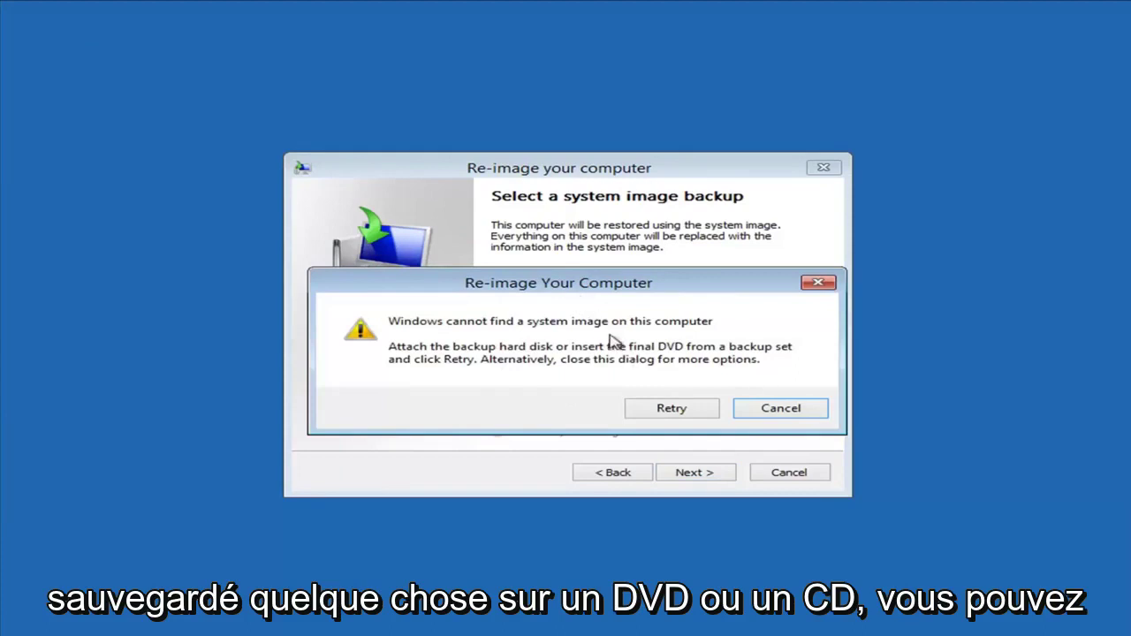
click(807, 412)
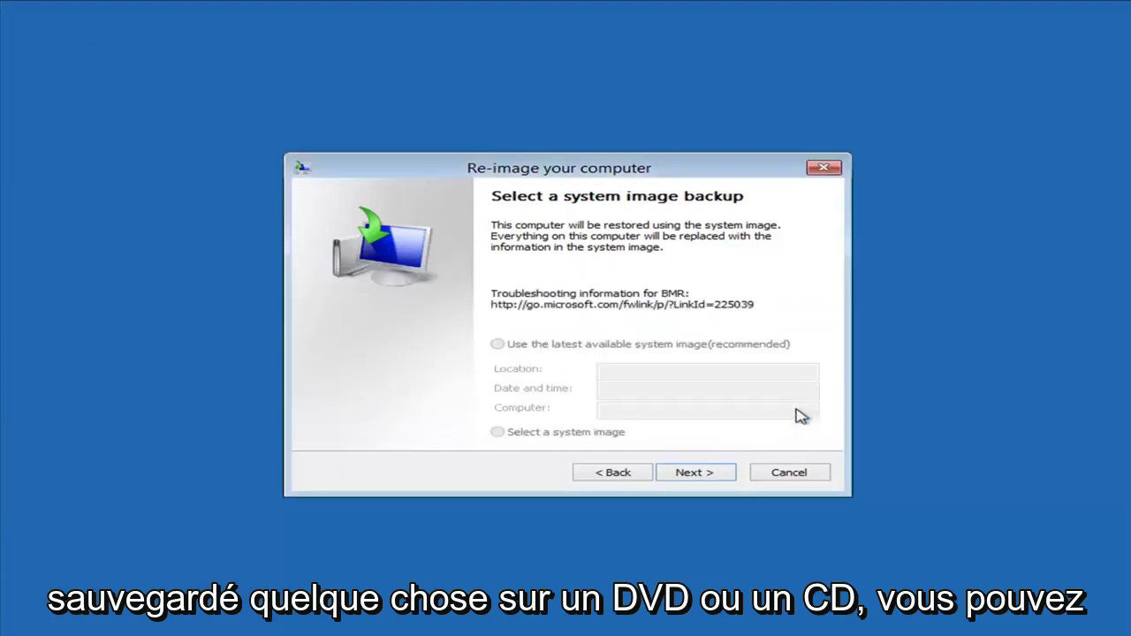
click(789, 474)
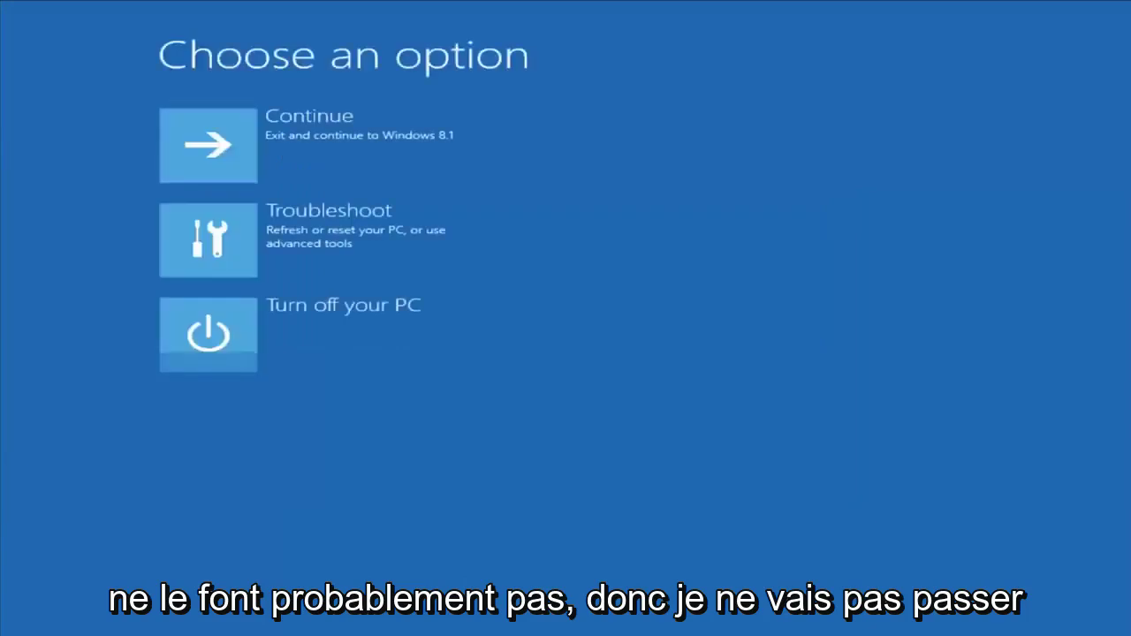
click(255, 239)
Return to Advanced options and launch the System Restore tile again
click(293, 326)
click(471, 388)
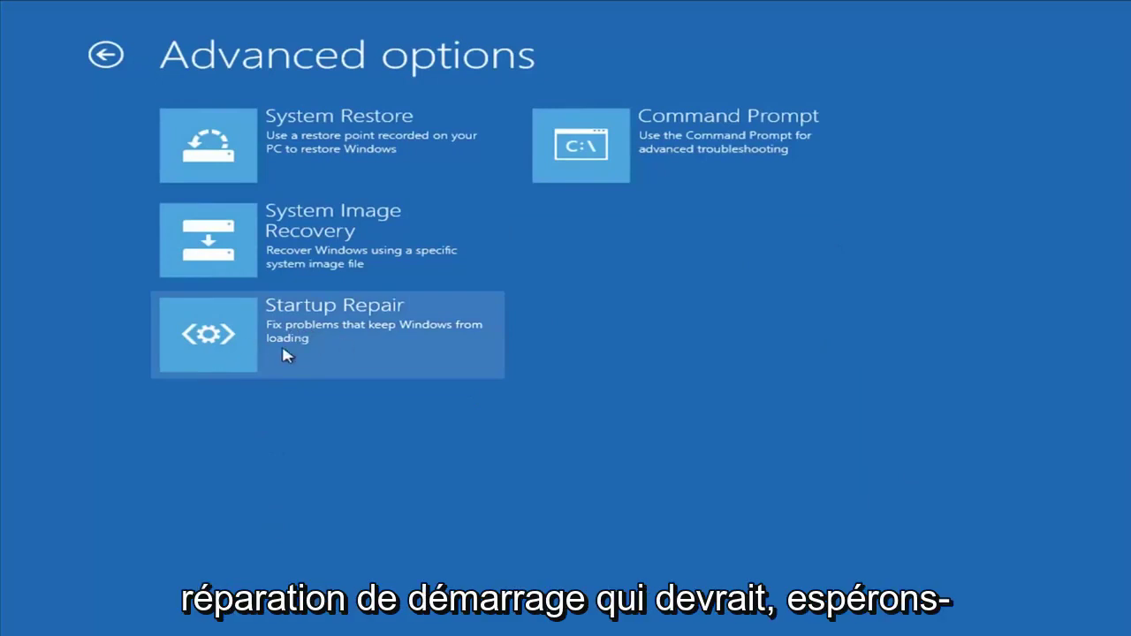
click(354, 351)
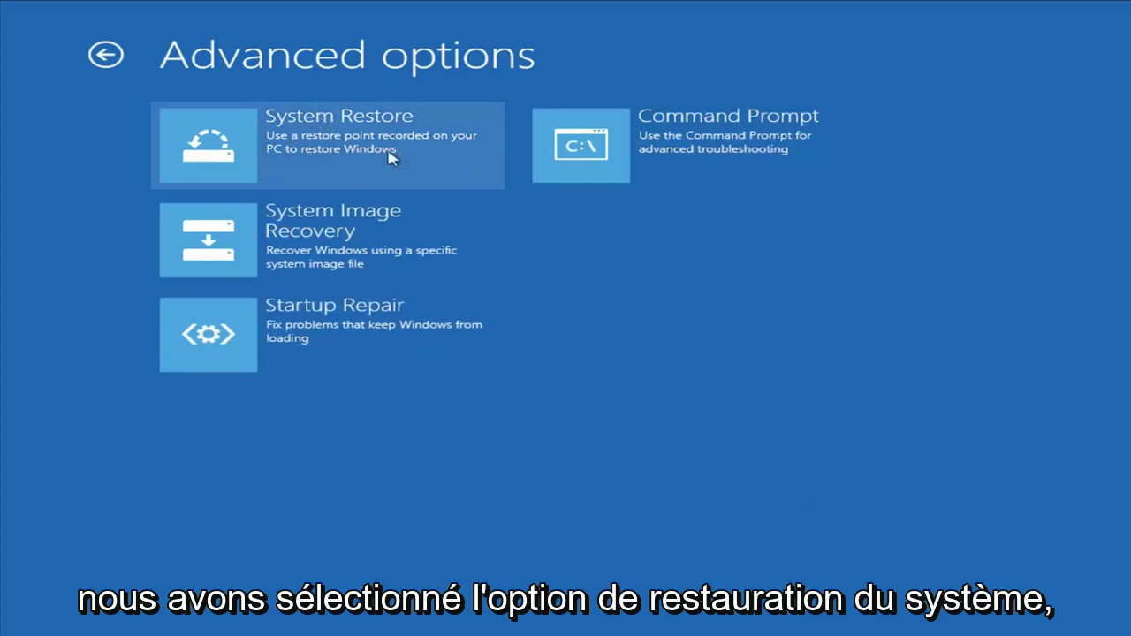
click(274, 152)
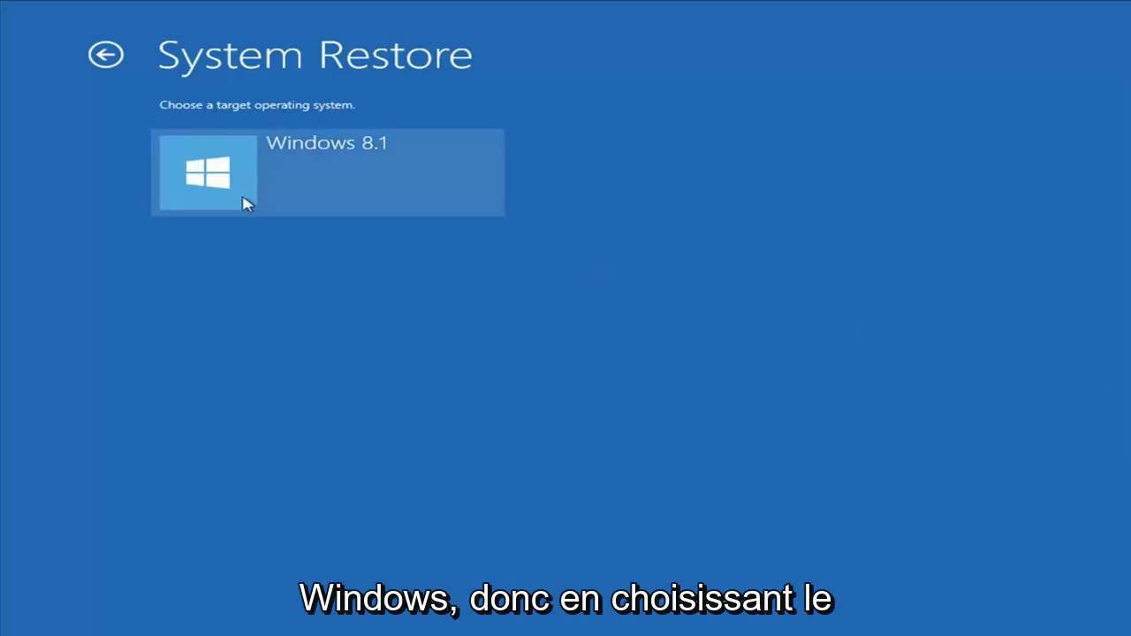
Choose Windows 8.1 and the 9/10/2018 Installed VMware Tools restore point, then continue to confirmation
click(418, 179)
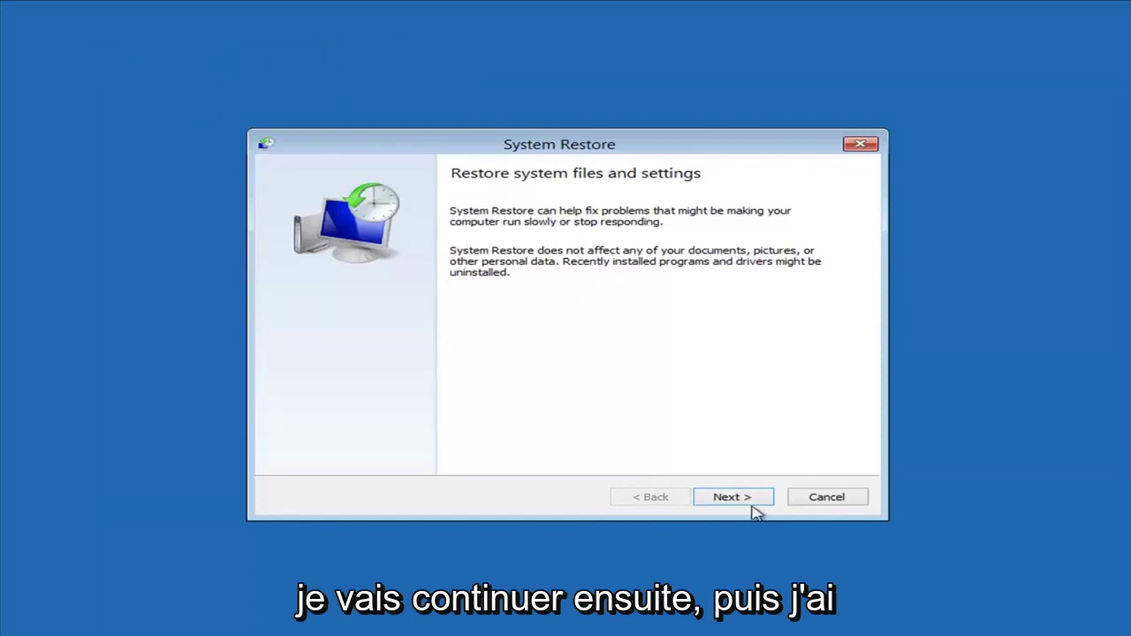
click(752, 505)
click(331, 279)
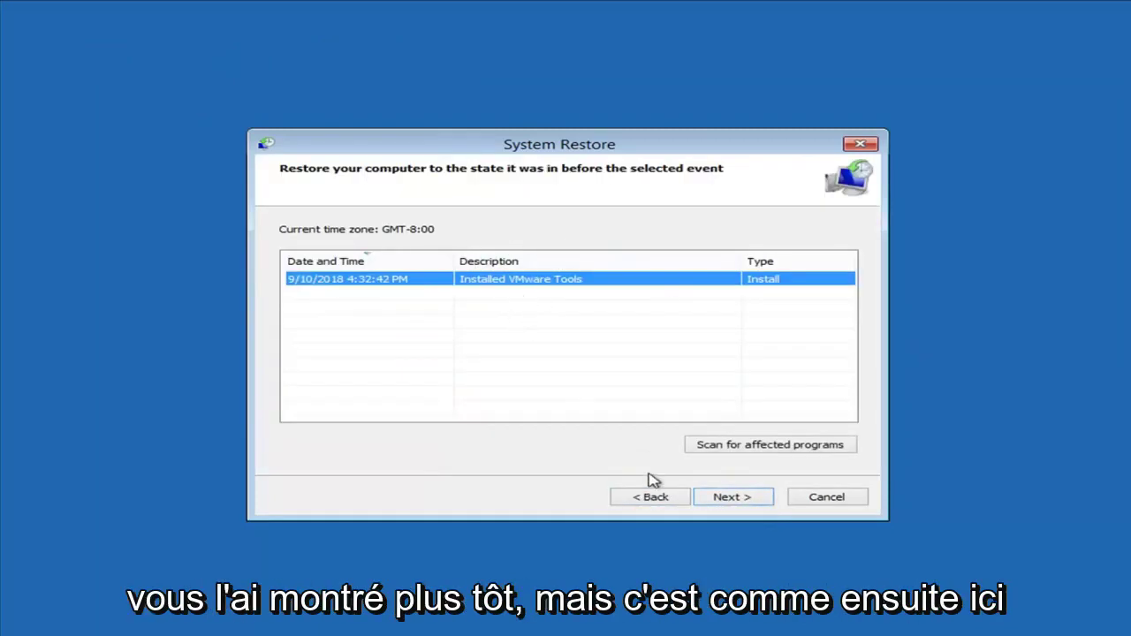
click(737, 506)
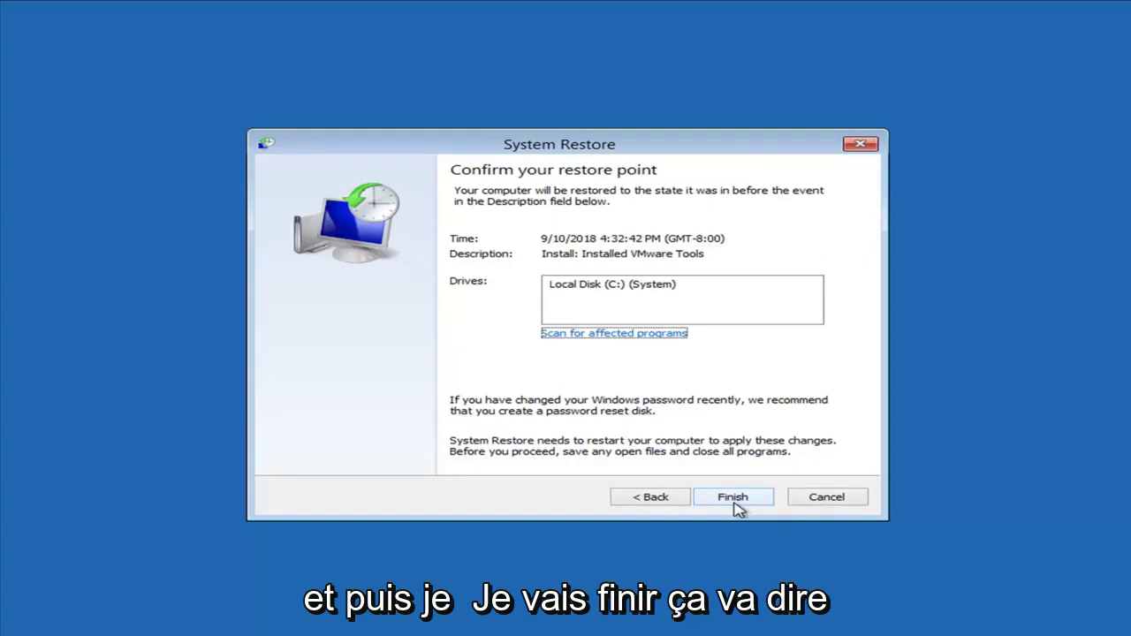
Finish the wizard and confirm the uninterruptible restore to the 9/10/2018 4:32:42 PM point
click(735, 502)
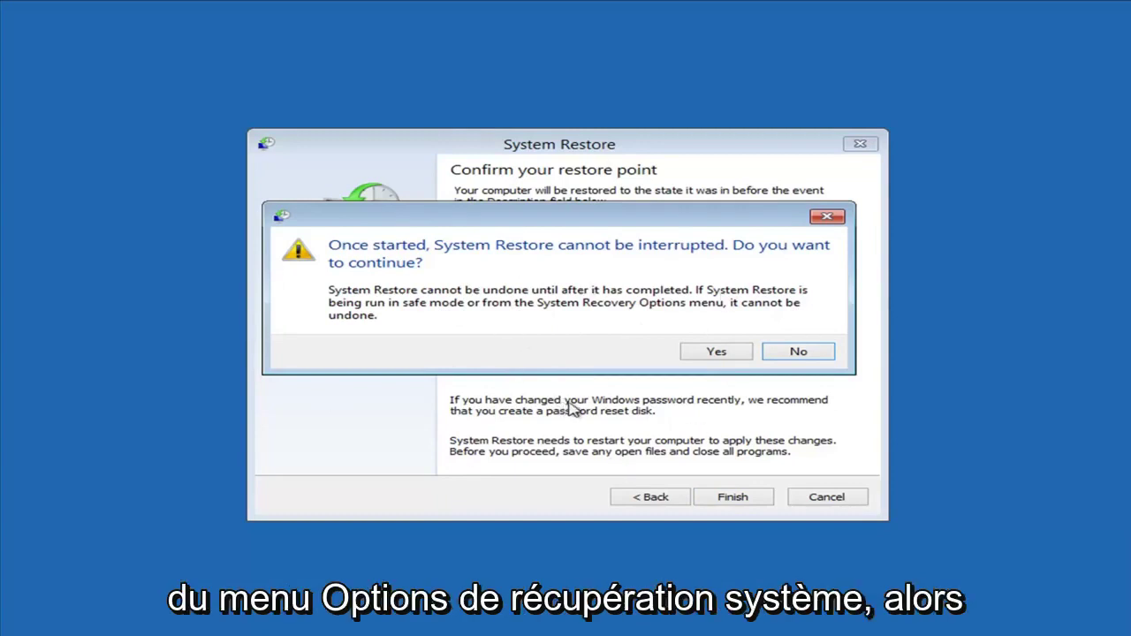
click(714, 352)
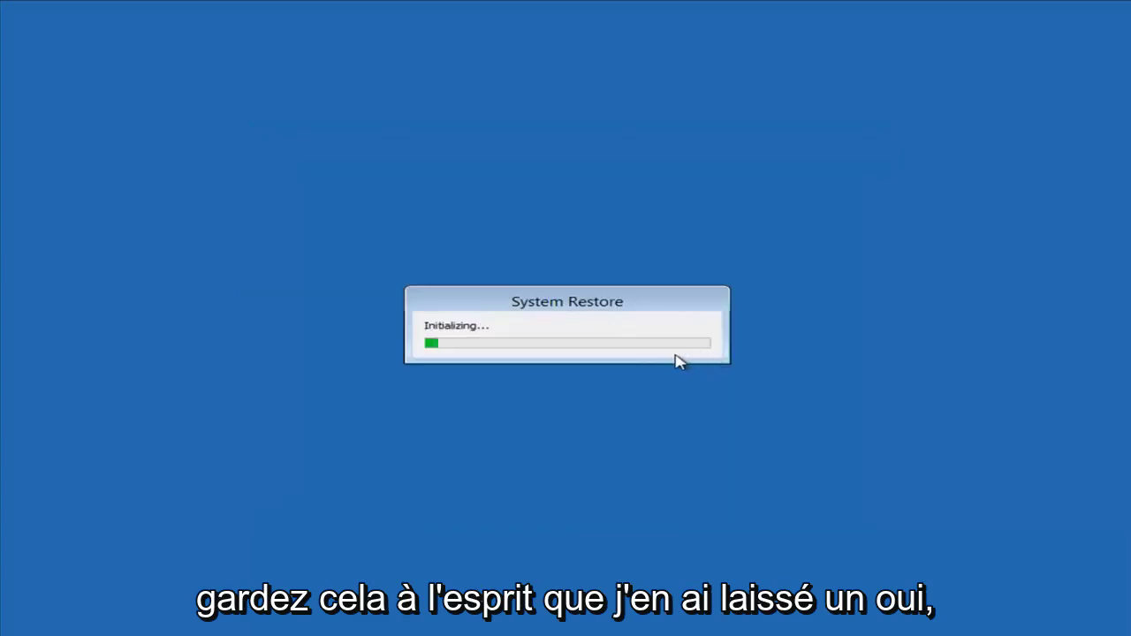